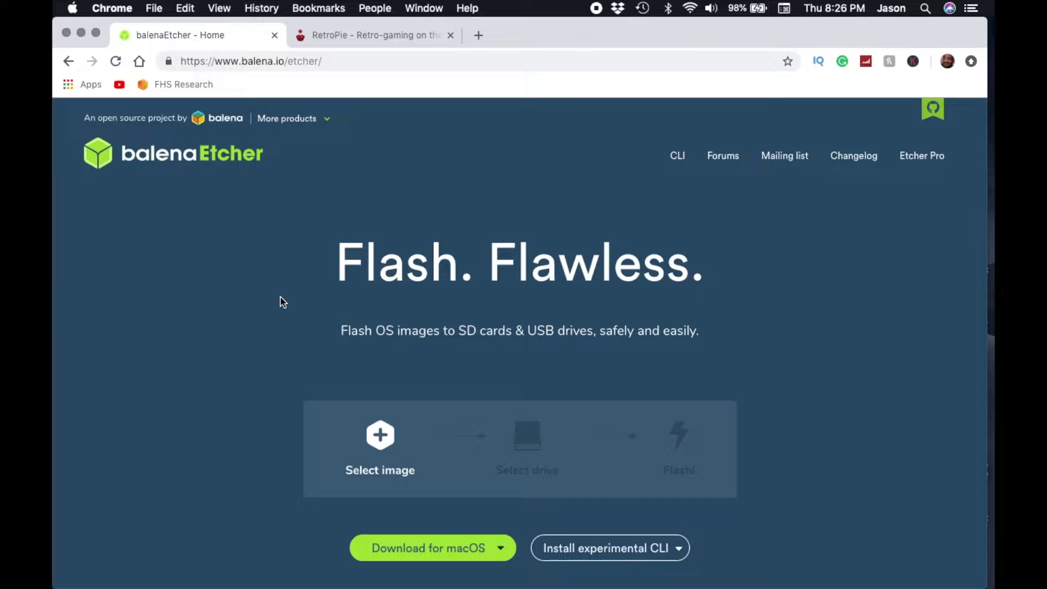
Download the macOS version of balenaEtcher from its website.
scroll(282, 301, "down", 2)
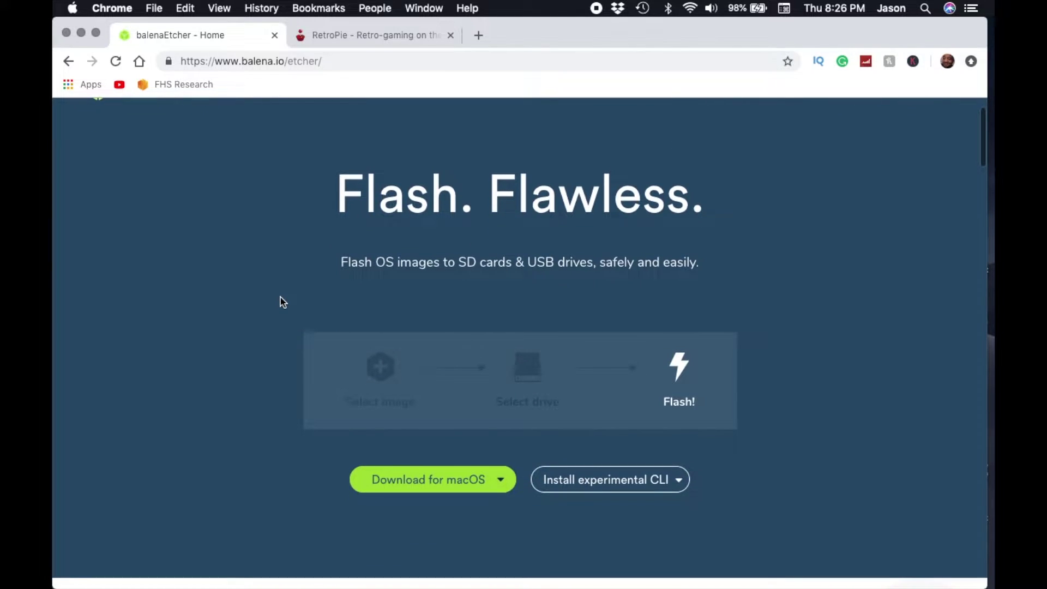
left_click(417, 485)
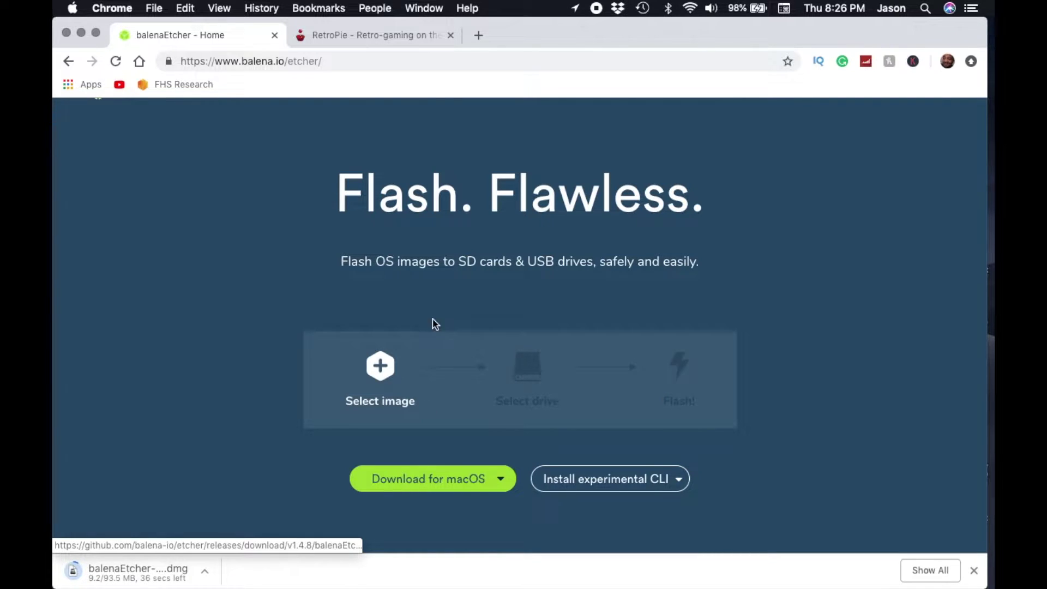
Open the download page on the RetroPie site and find the pre-made images for the Raspberry Pi.
left_click(382, 29)
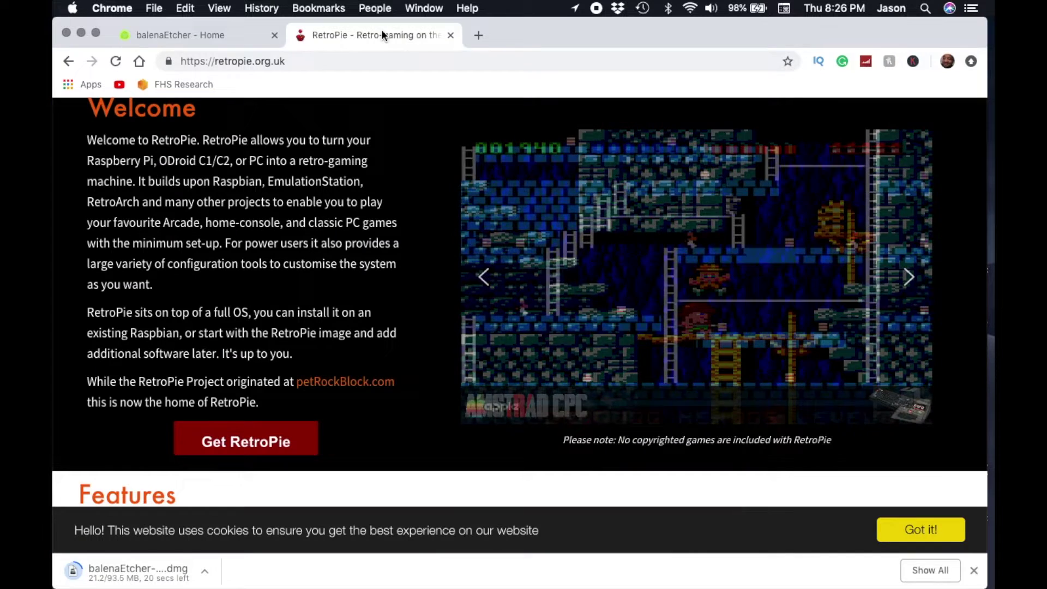
scroll(461, 227, "up", 5)
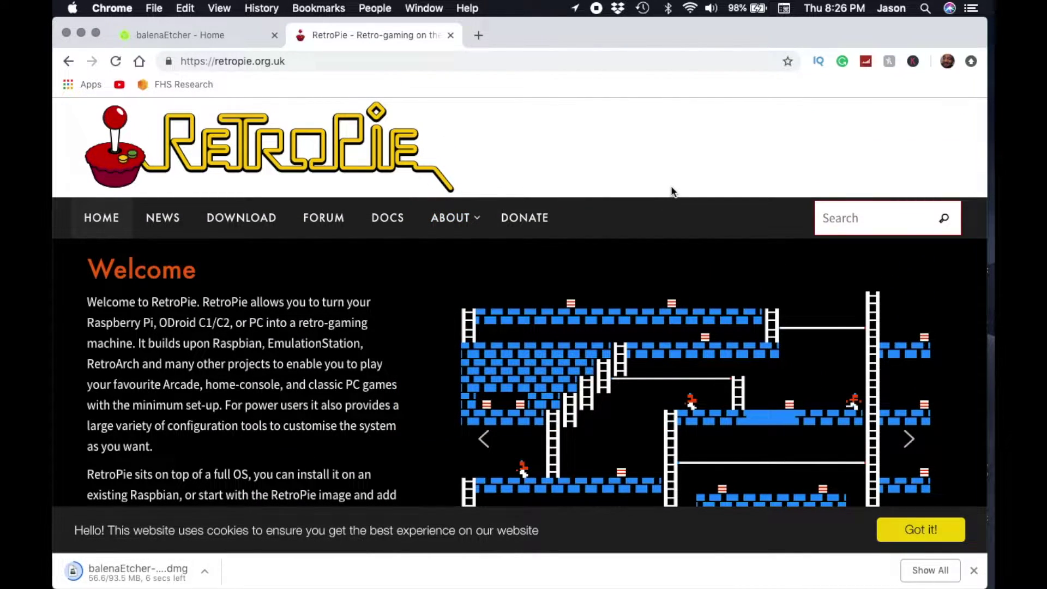
scroll(671, 187, "down", 3)
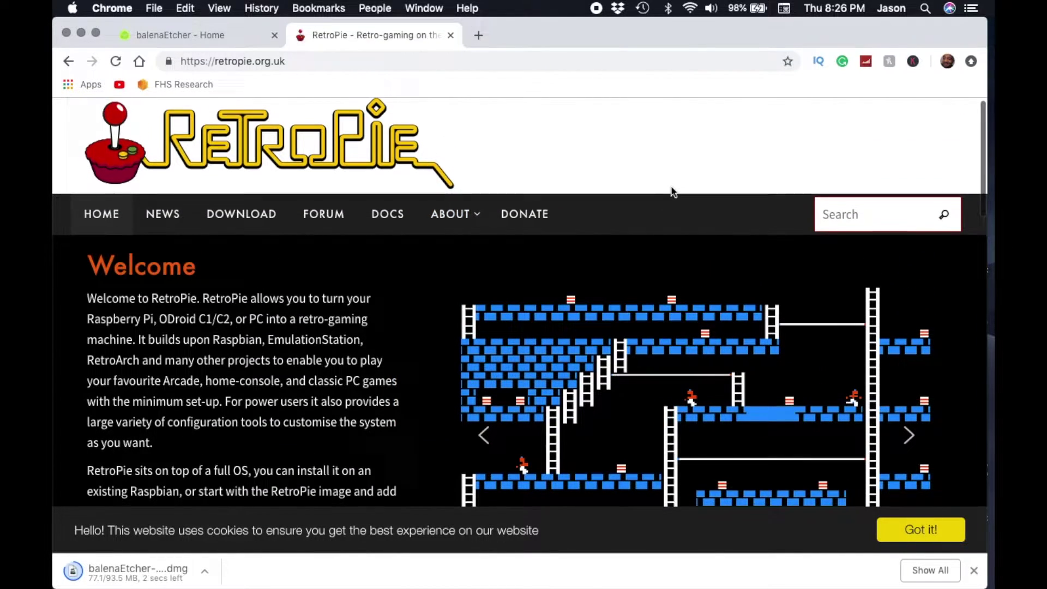
scroll(674, 190, "down", 1)
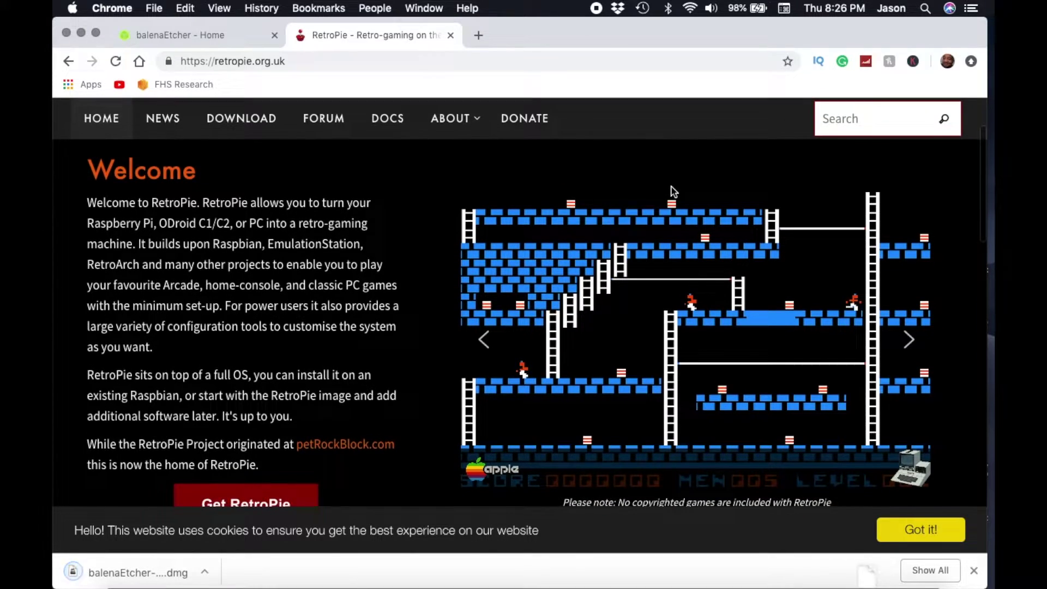
scroll(547, 244, "down", 2)
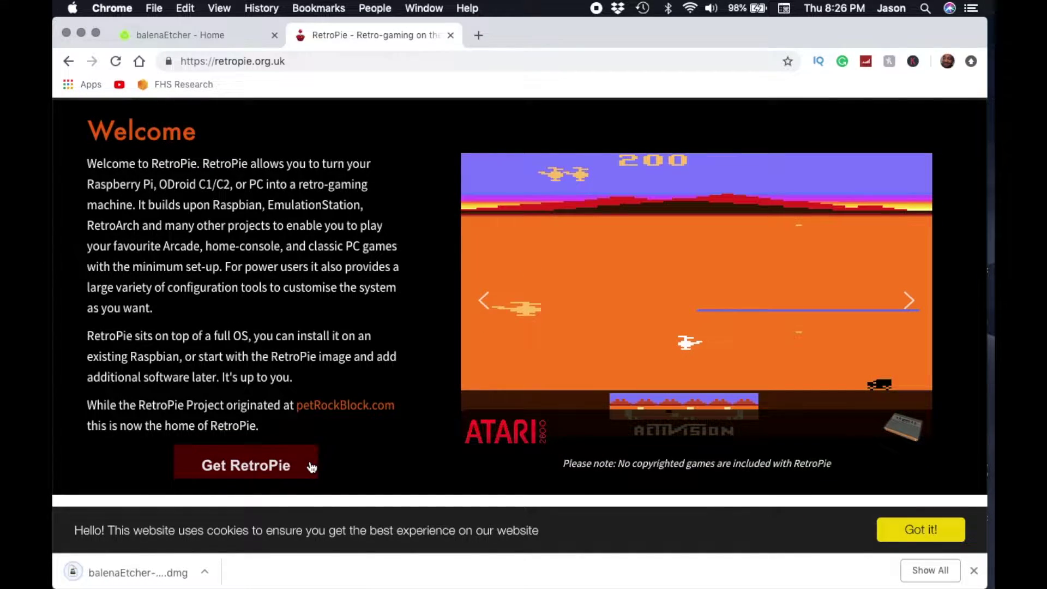
left_click(311, 466)
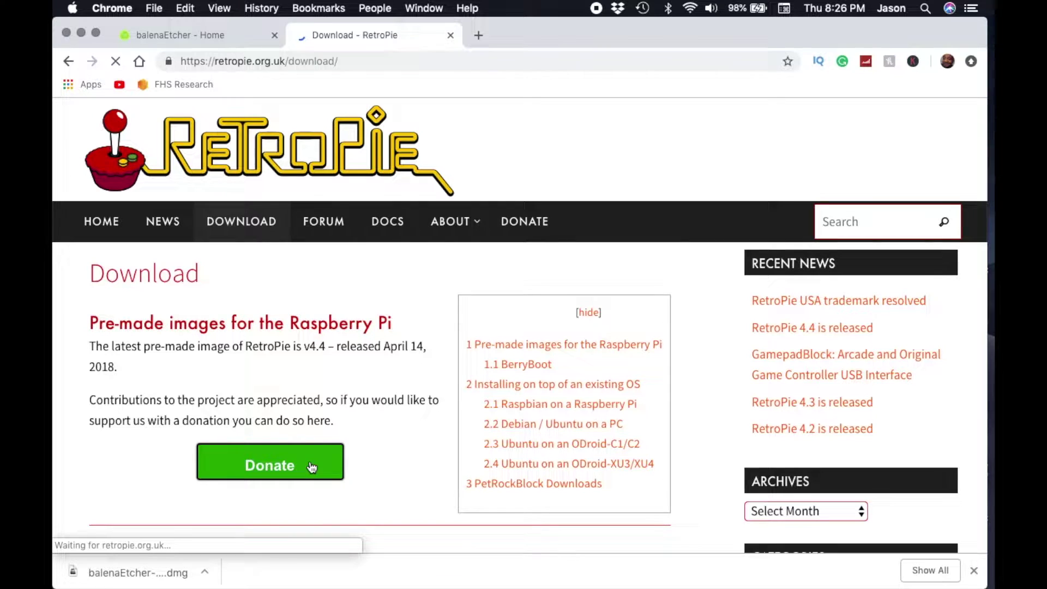
scroll(457, 389, "down", 4)
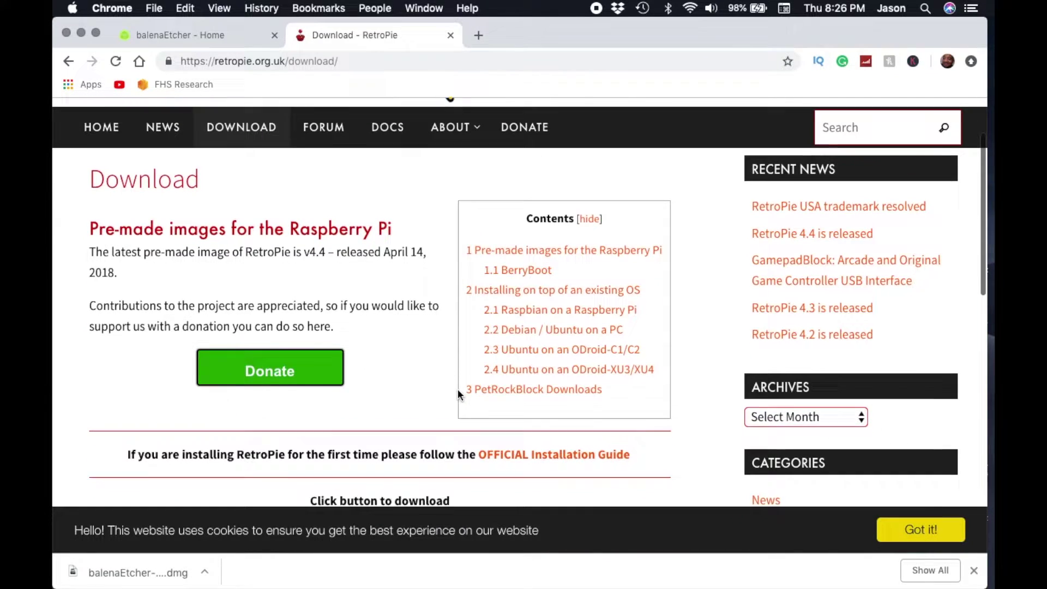
scroll(458, 393, "down", 7)
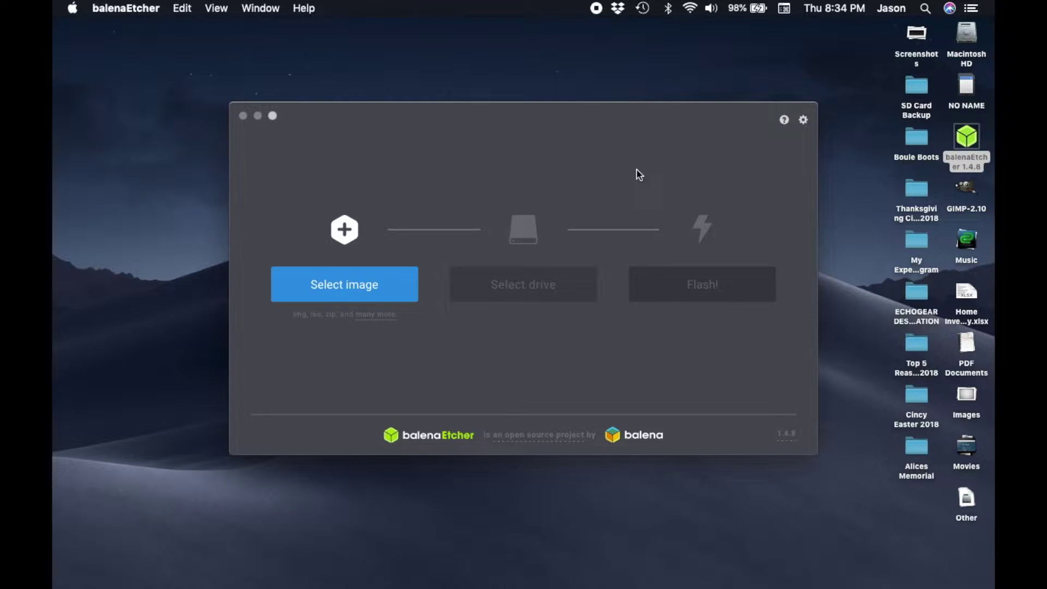
In balenaEtcher, load retropie-4.4-rpi1_zero.img from the Desktop as the source image and continue despite the bootable-image warning.
left_click(365, 294)
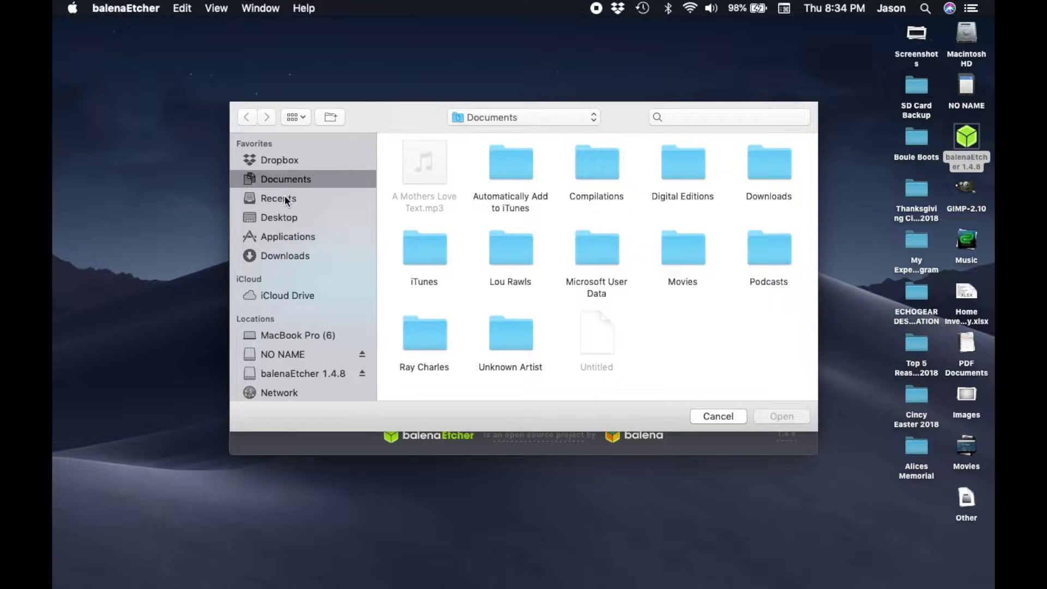
left_click(281, 221)
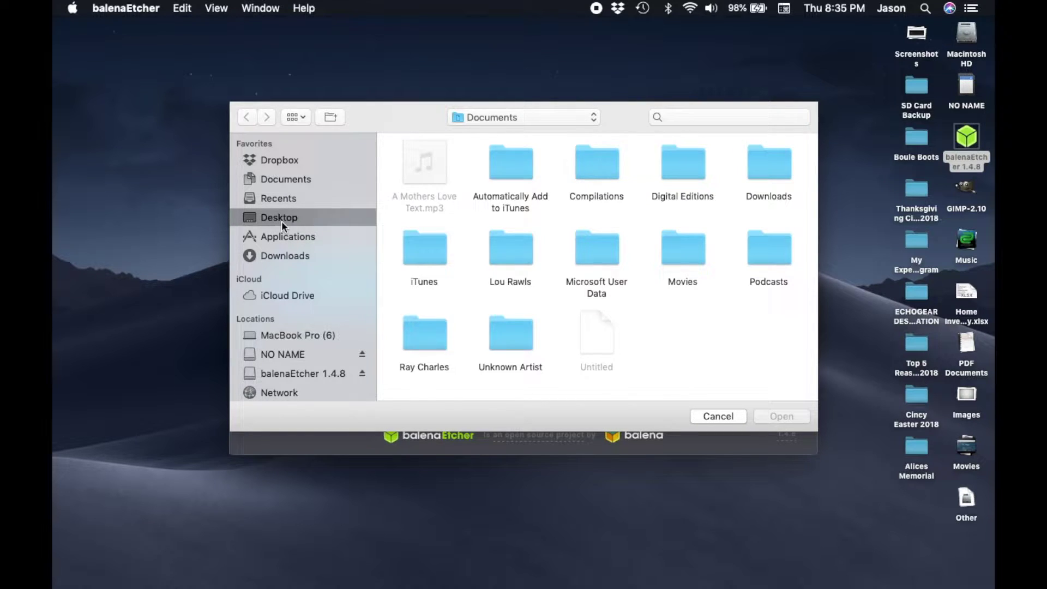
scroll(544, 244, "down", 3)
scroll(545, 250, "down", 10)
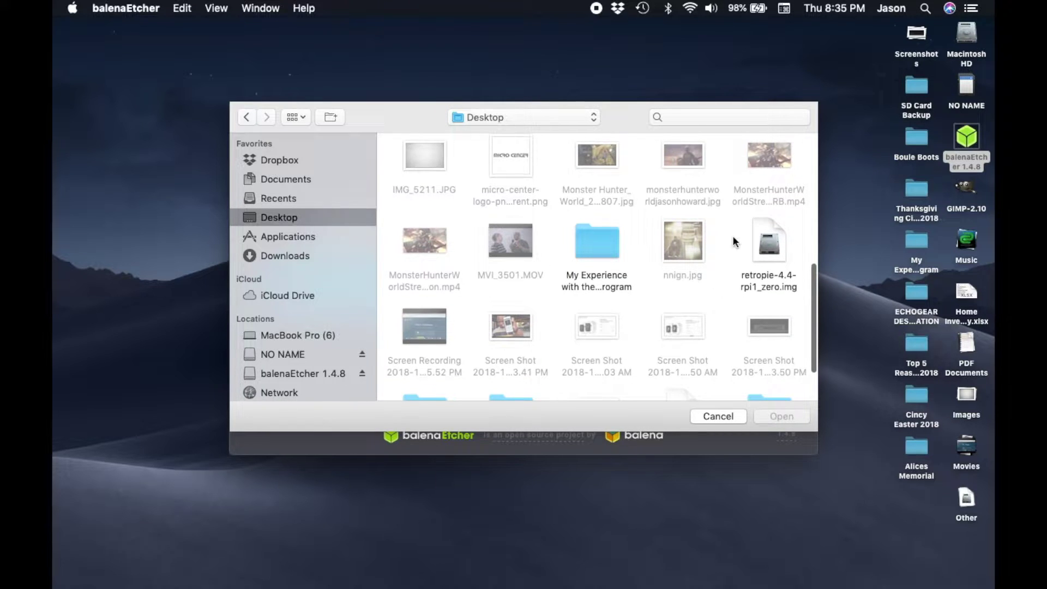
left_click(768, 243)
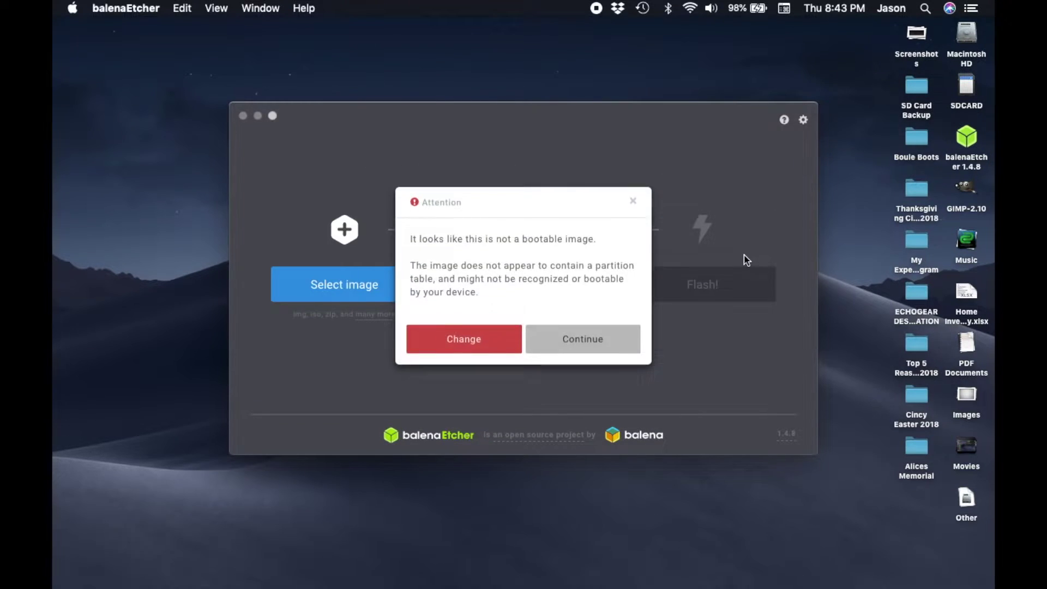
left_click(583, 346)
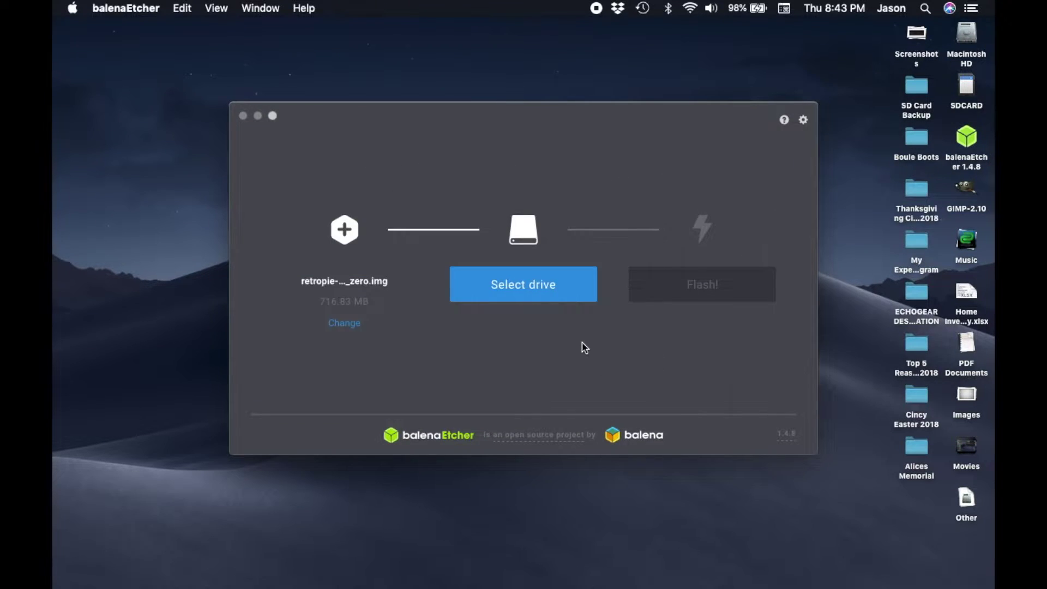
Choose the 31.91 GB Apple SDXC Reader Media as the target drive and start flashing the image.
left_click(526, 296)
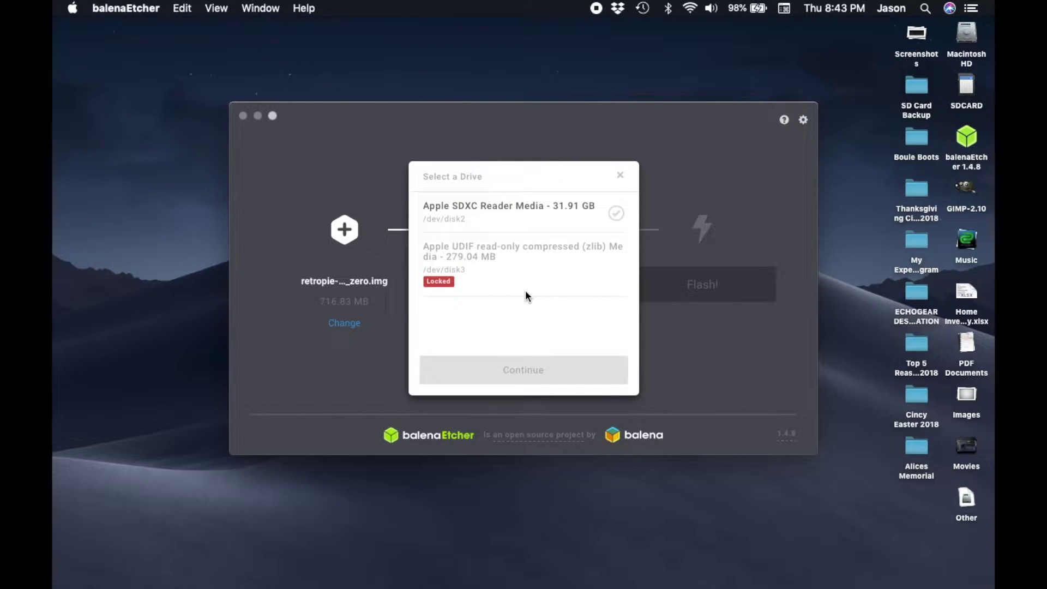
left_click(495, 218)
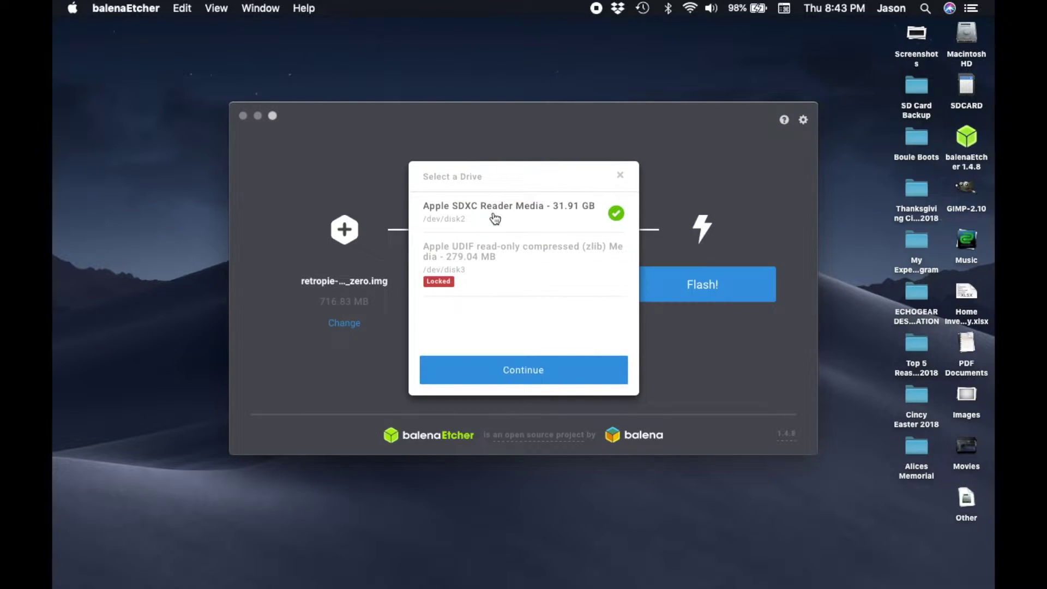
left_click(489, 370)
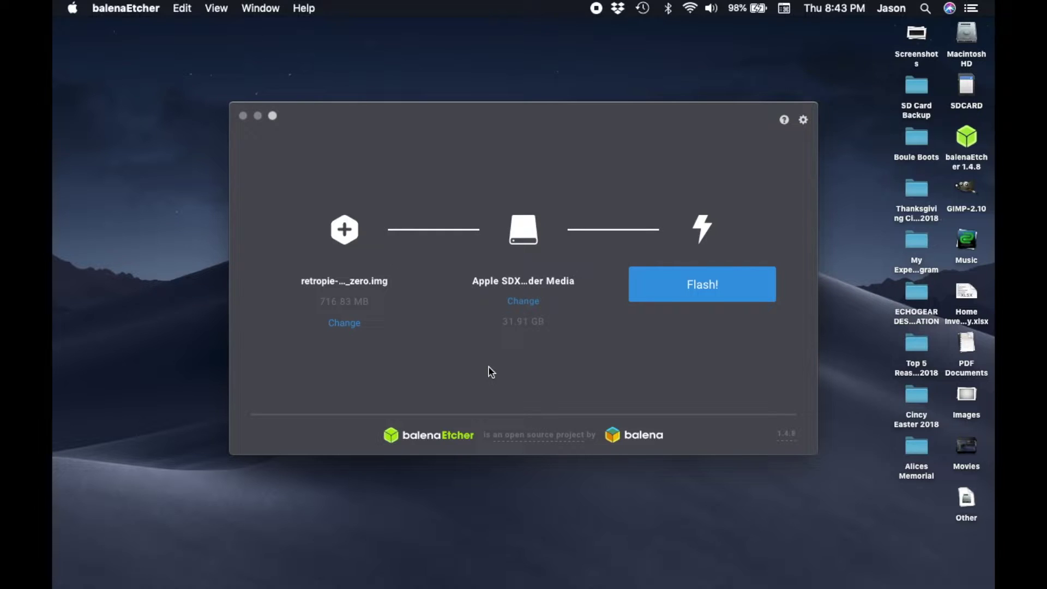
left_click(661, 293)
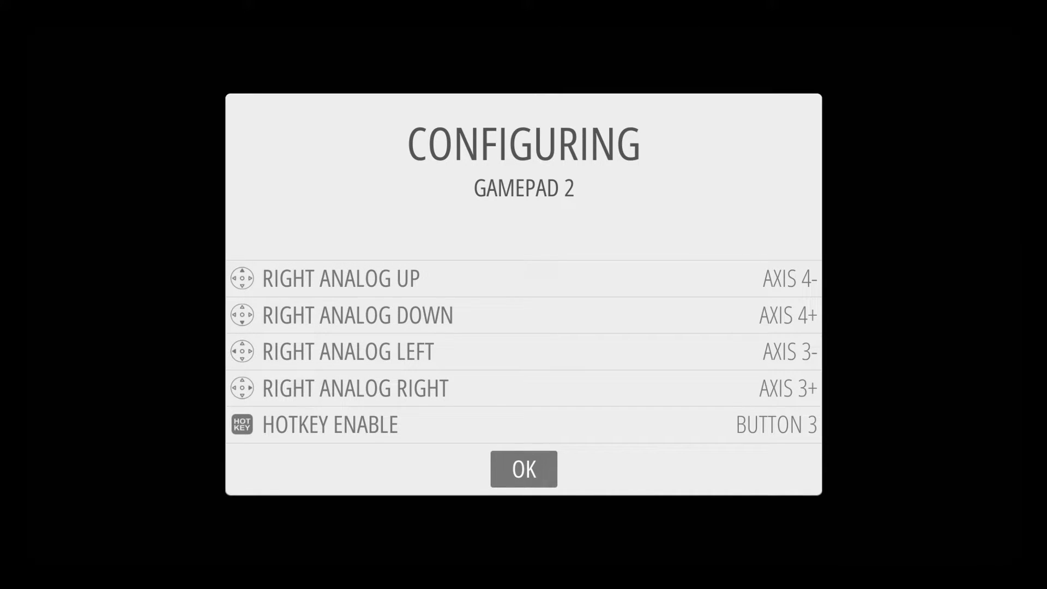
In RetroPie, accept the gamepad button mapping and open the RetroPie configuration list.
key("Return")
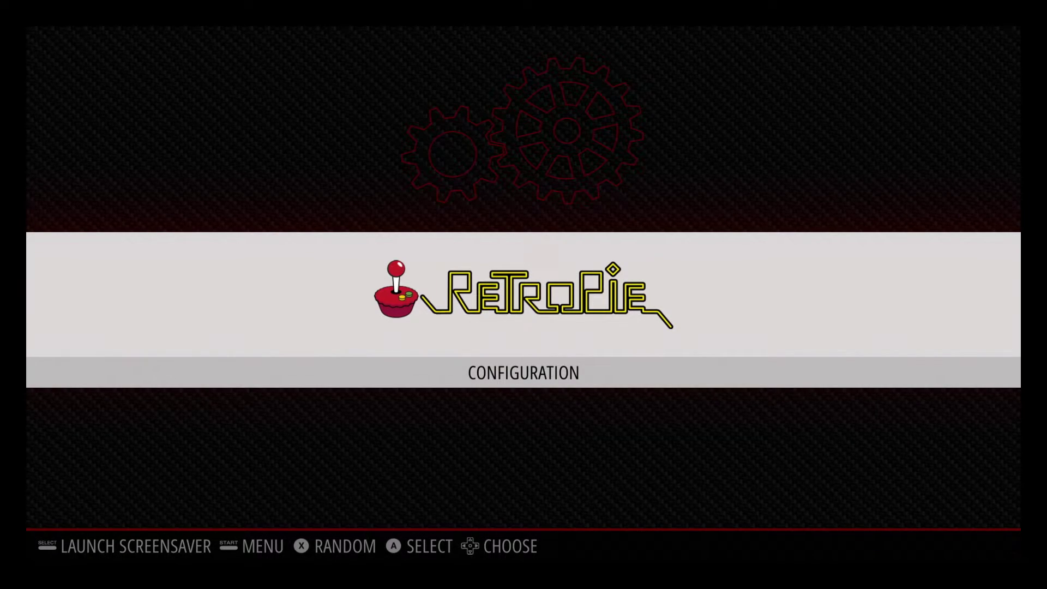
key("Return")
key("Return")
key("Return")
Look through the RetroPie configuration options, from Audio down past Show IP.
key("Down")
key("Down")
key("Down")
key("Down")
key("Down")
key("Down")
key("Down")
key("Down")
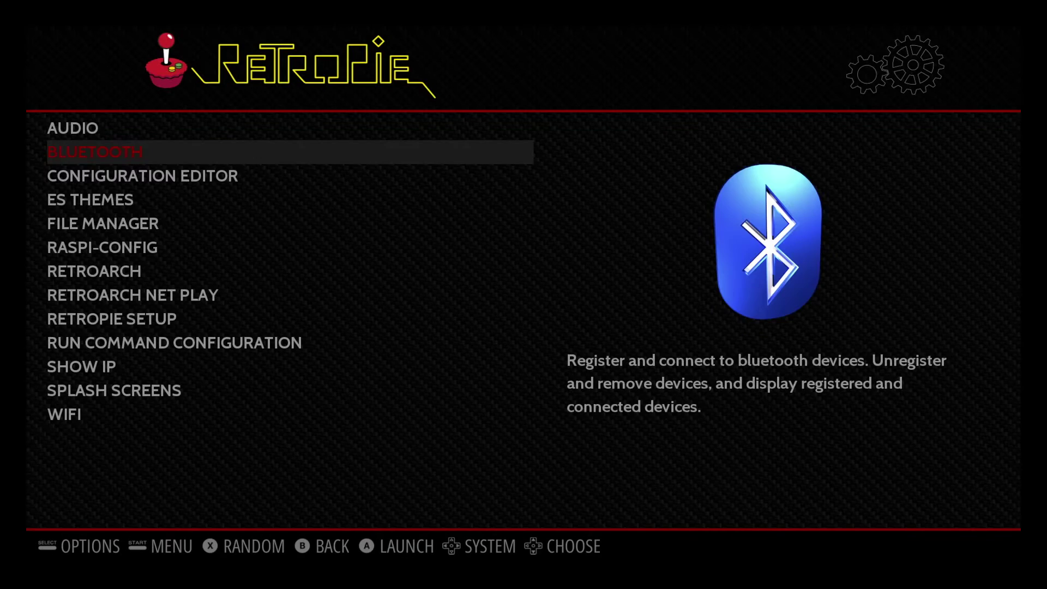
key("Down")
key("Down")
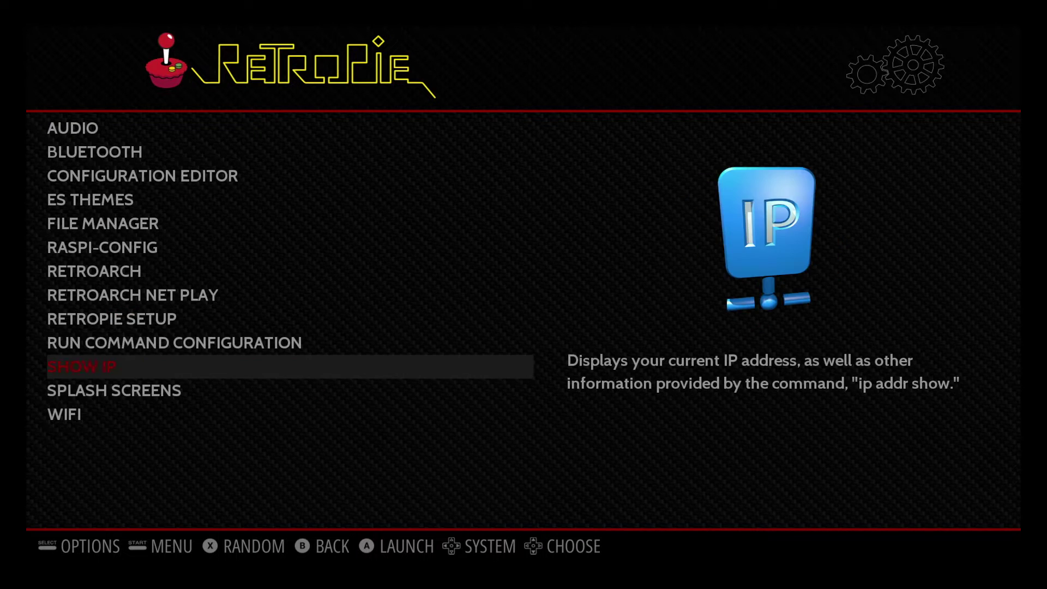
key("Down")
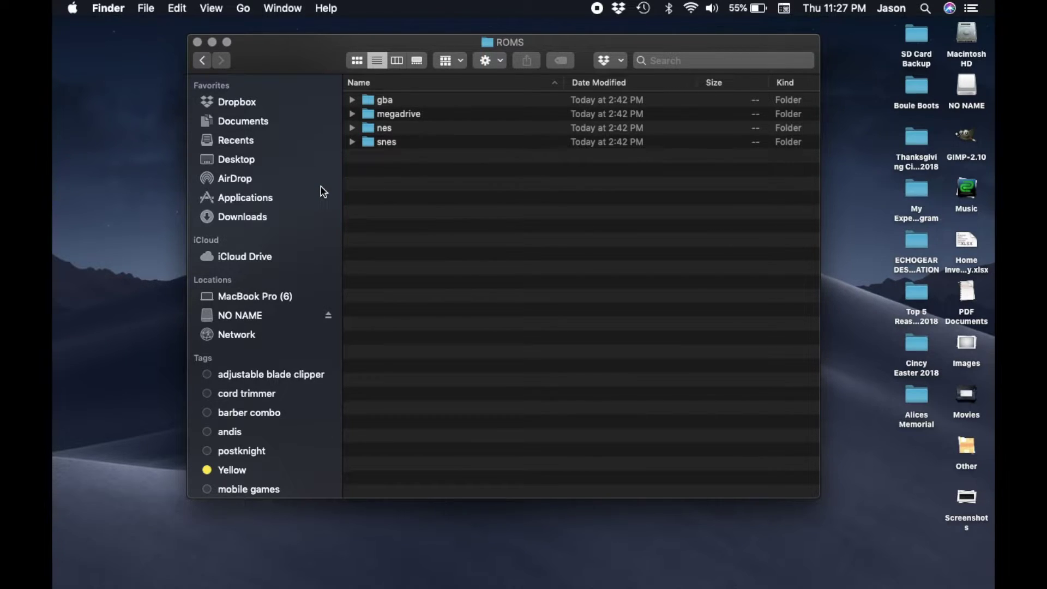
In Finder, open the network computer retropie's roms share in a new tab and detach it as a separate window.
right_click(224, 341)
left_click(237, 349)
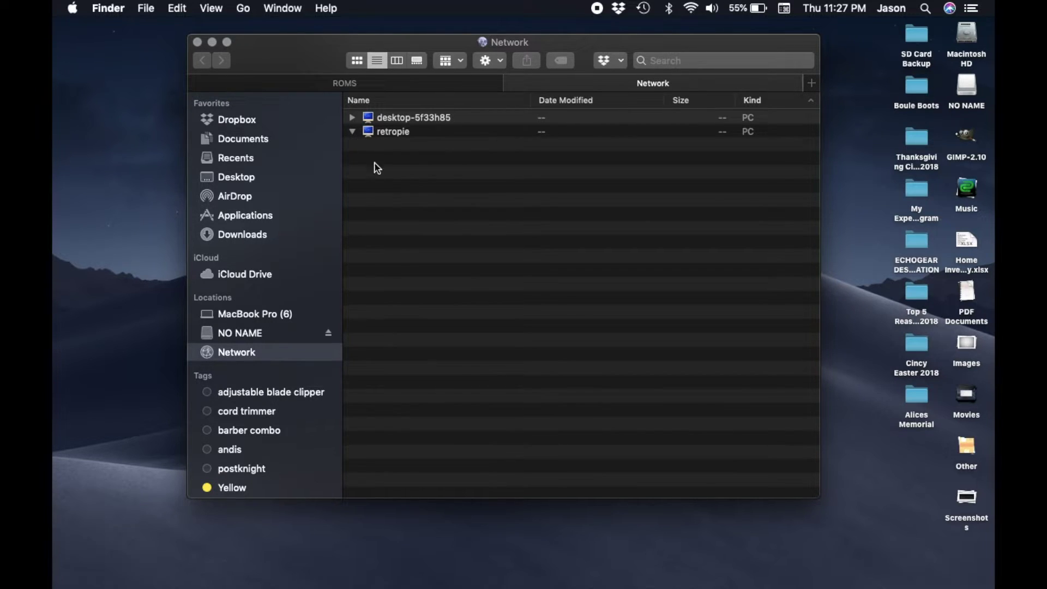
left_click(397, 138)
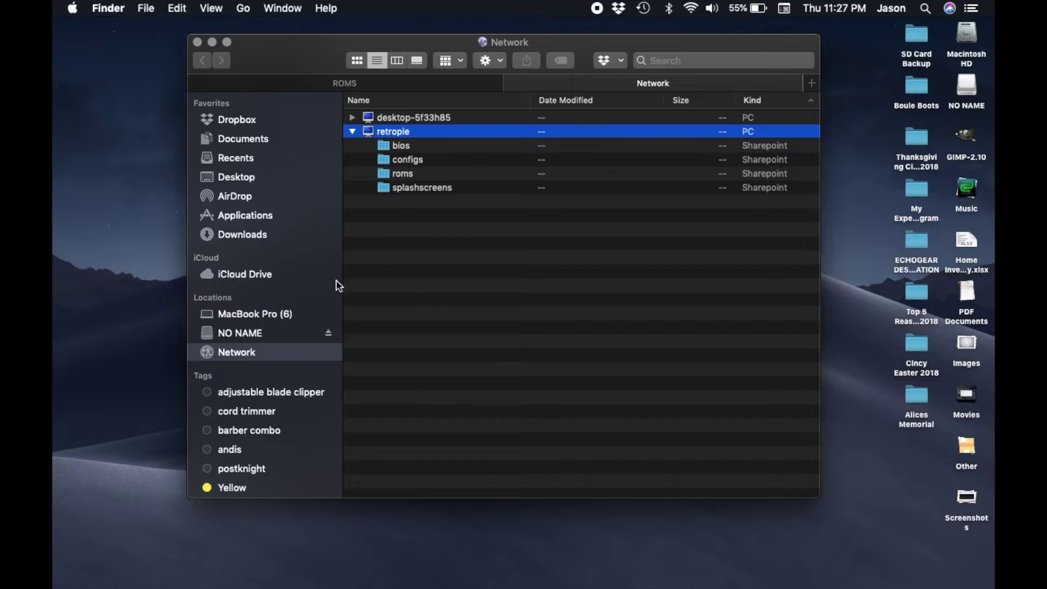
double_click(428, 175)
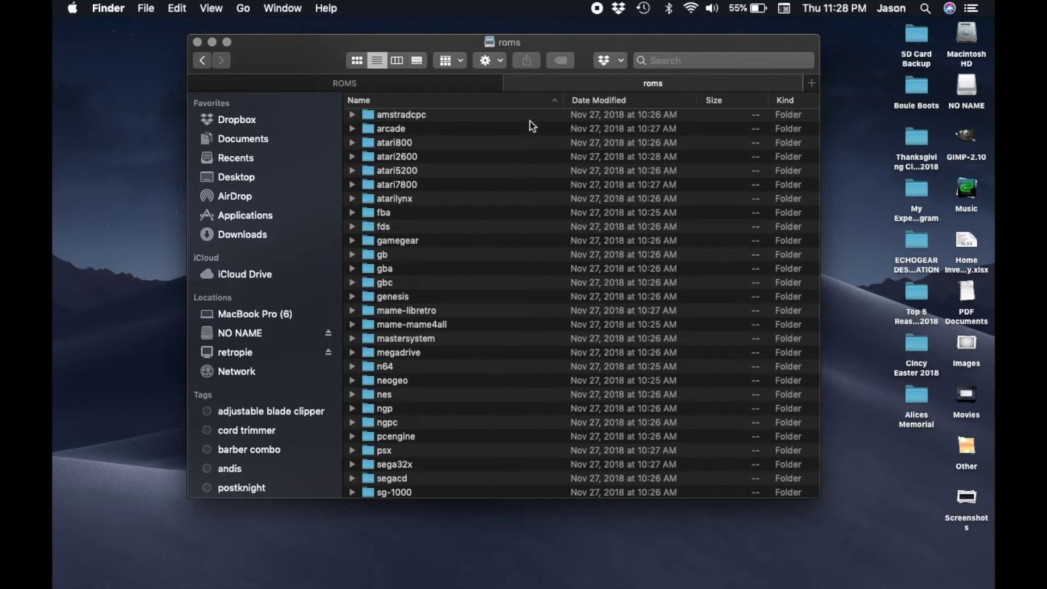
left_click_drag(562, 85, 808, 166)
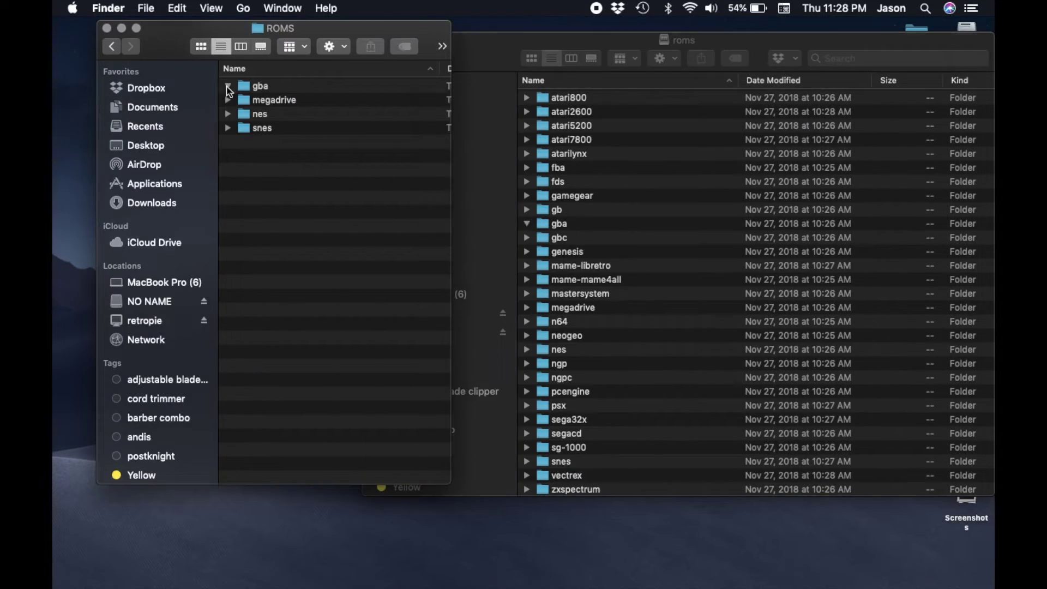
In the local megadrive ROMs folder, select every game except General Chaos, Home Alone 2 and Thunder Force II.
left_click(227, 86)
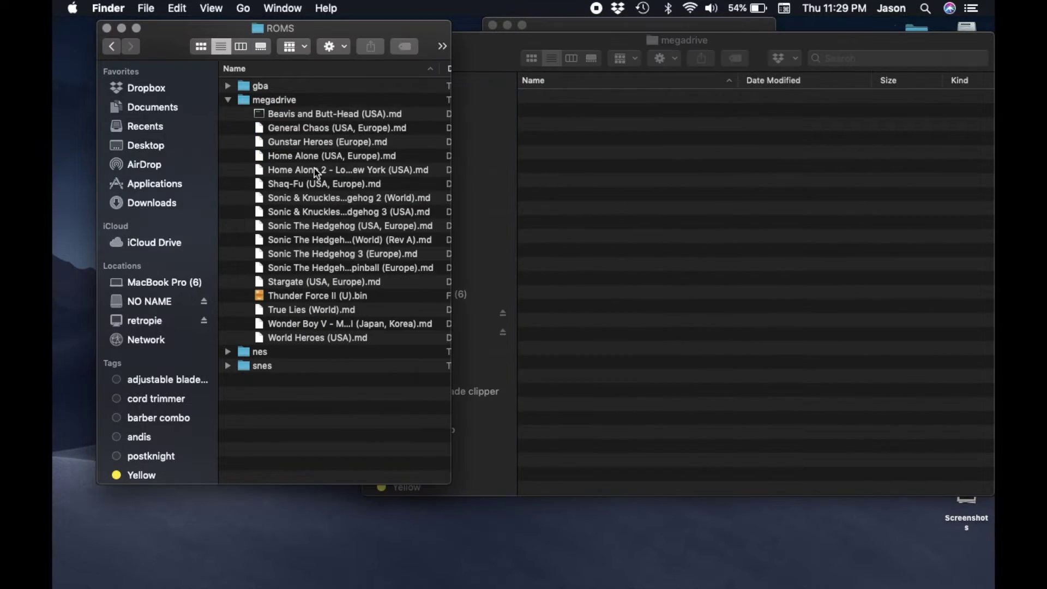
left_click(327, 114)
left_click(327, 141, "super")
left_click(331, 155, "shift+super")
left_click(324, 183, "super")
left_click(349, 225, "shift+super")
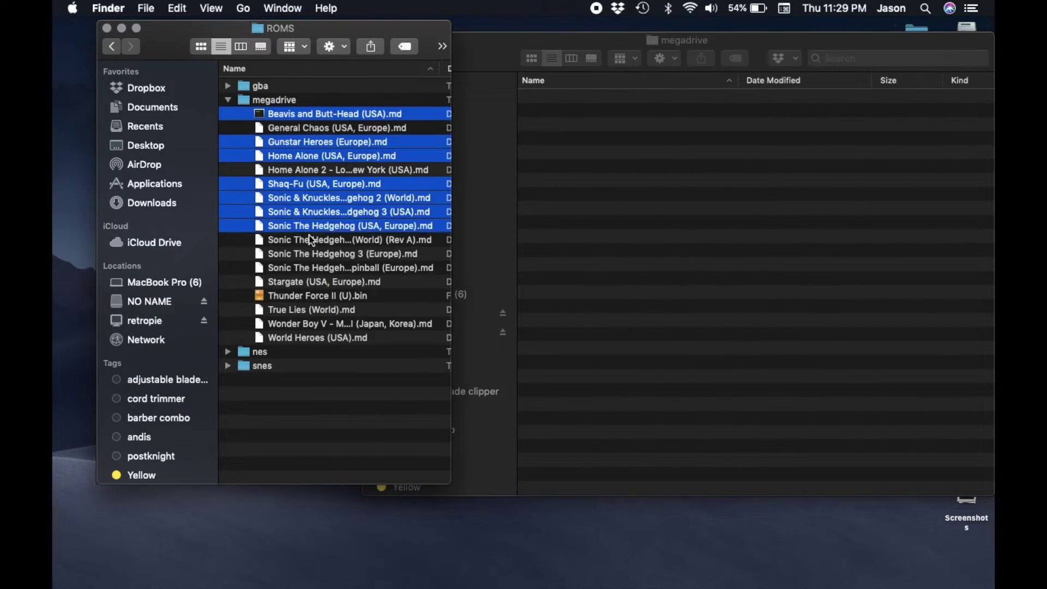
left_click(324, 281, "shift+super")
left_click(310, 309, "super")
left_click(318, 337, "shift+super")
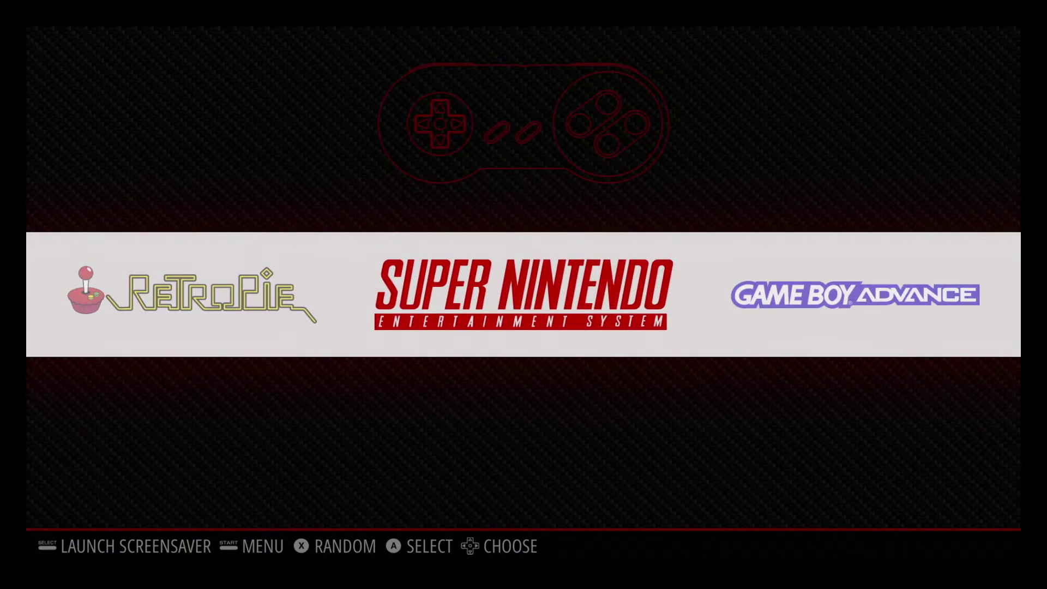
In RetroPie, go through the game systems and open the Sega Mega Drive game list.
key("Right")
key("Right")
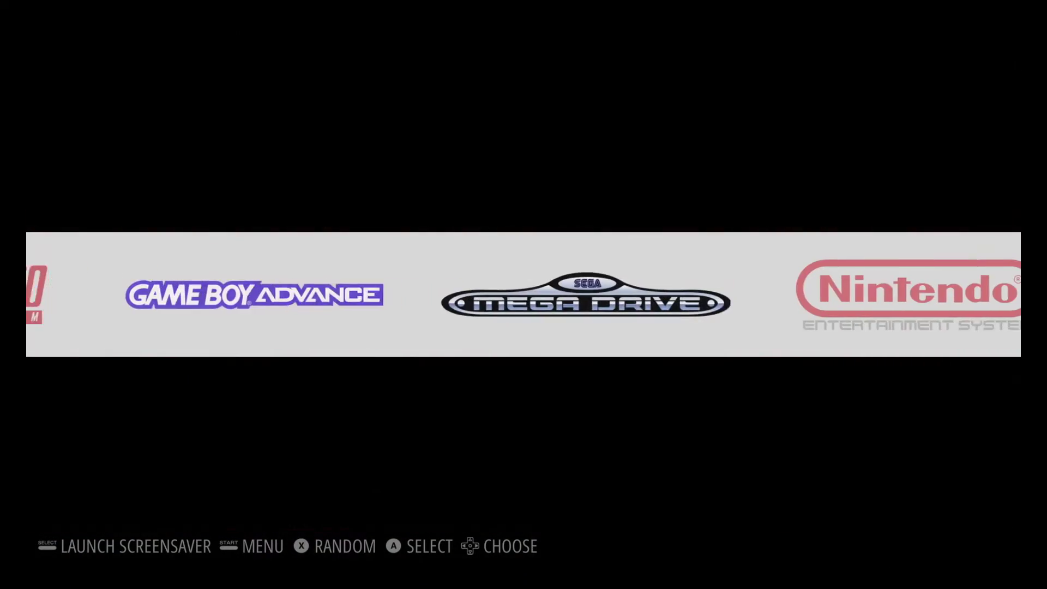
key("Left")
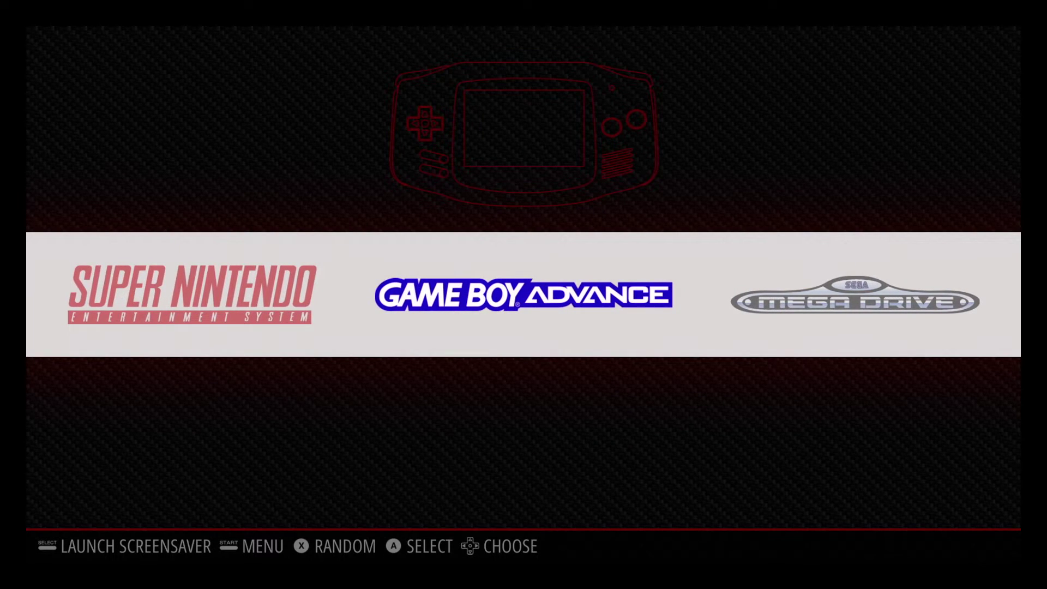
key("Right")
key("Return")
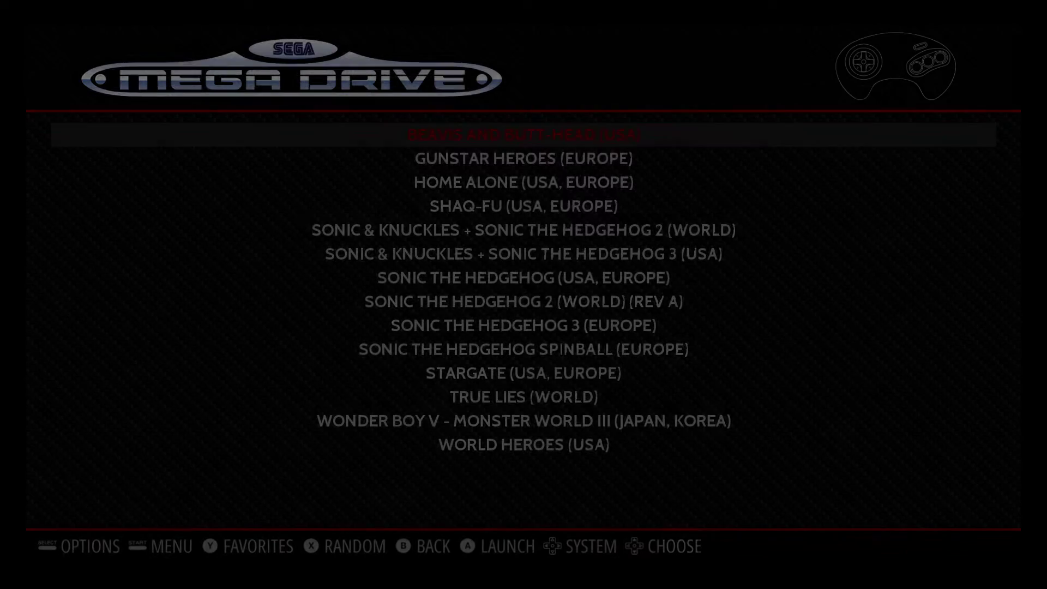
Launch Sonic & Knuckles + Sonic the Hedgehog 3 (USA) from the Mega Drive game list.
key("Down")
key("Down")
key("Down")
key("Down")
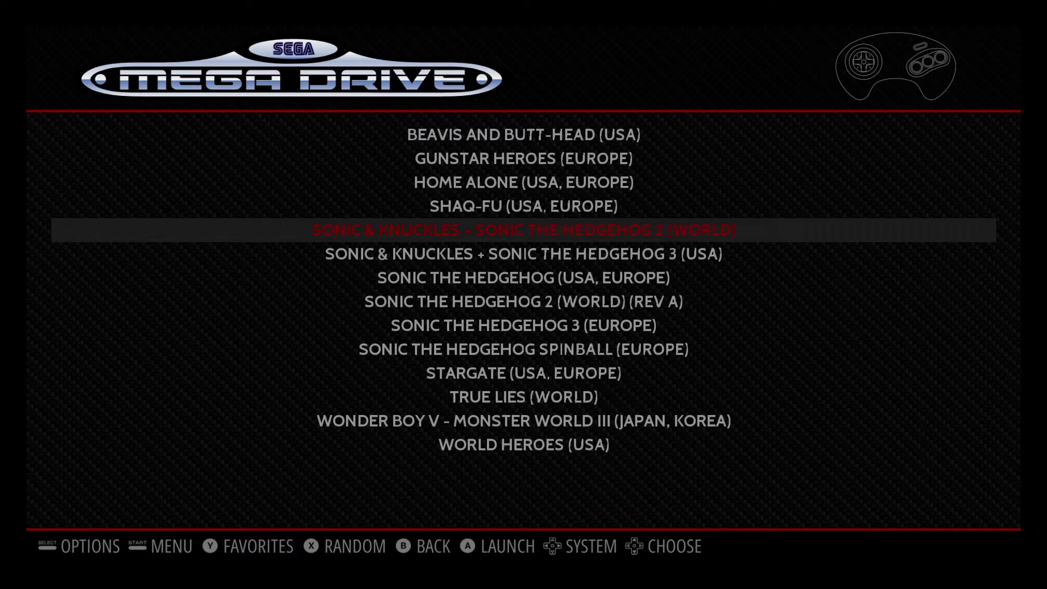
key("Down")
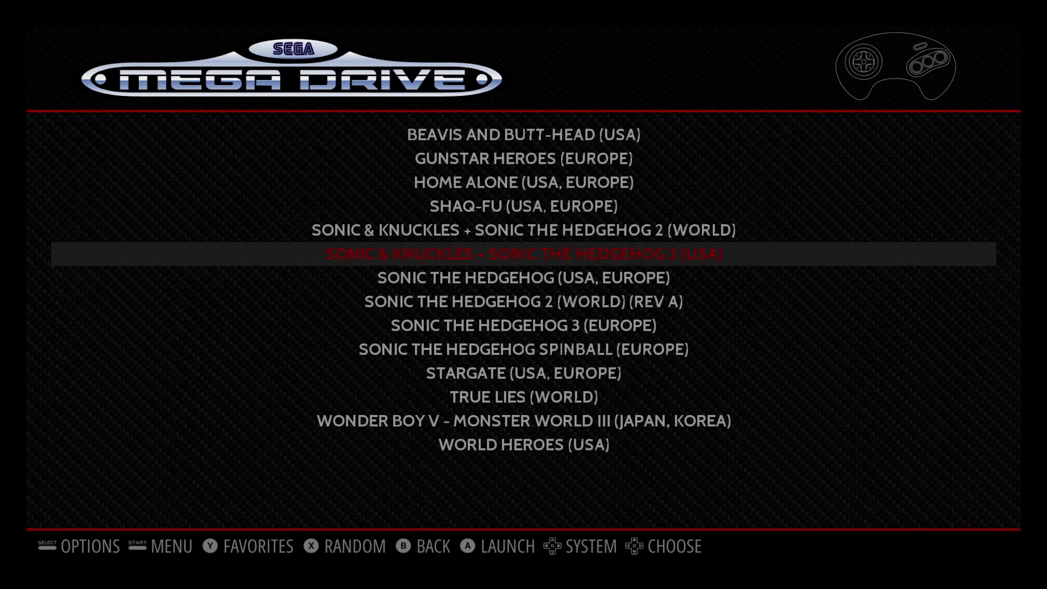
key("Return")
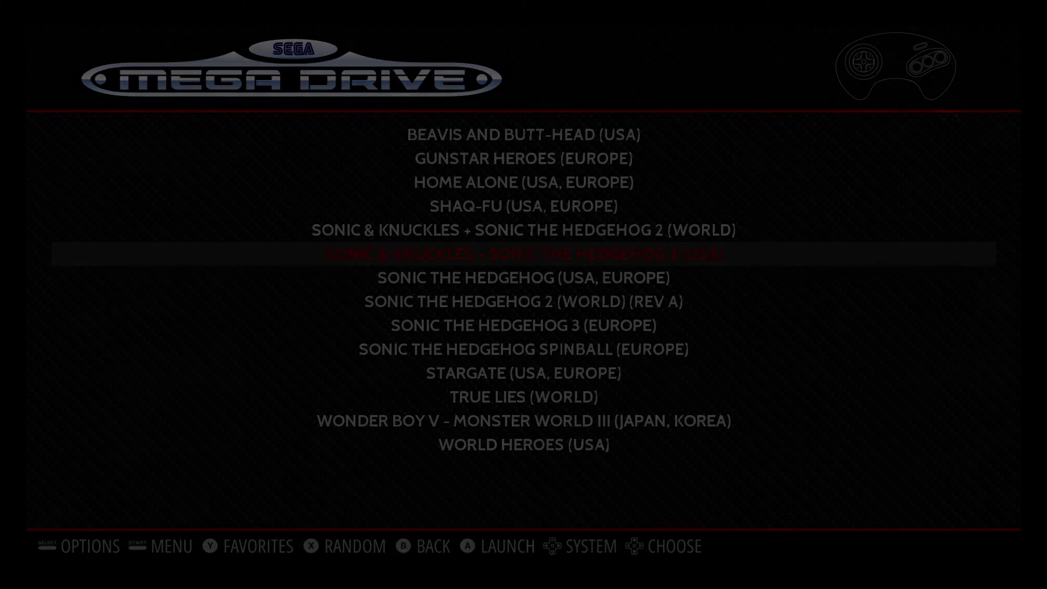